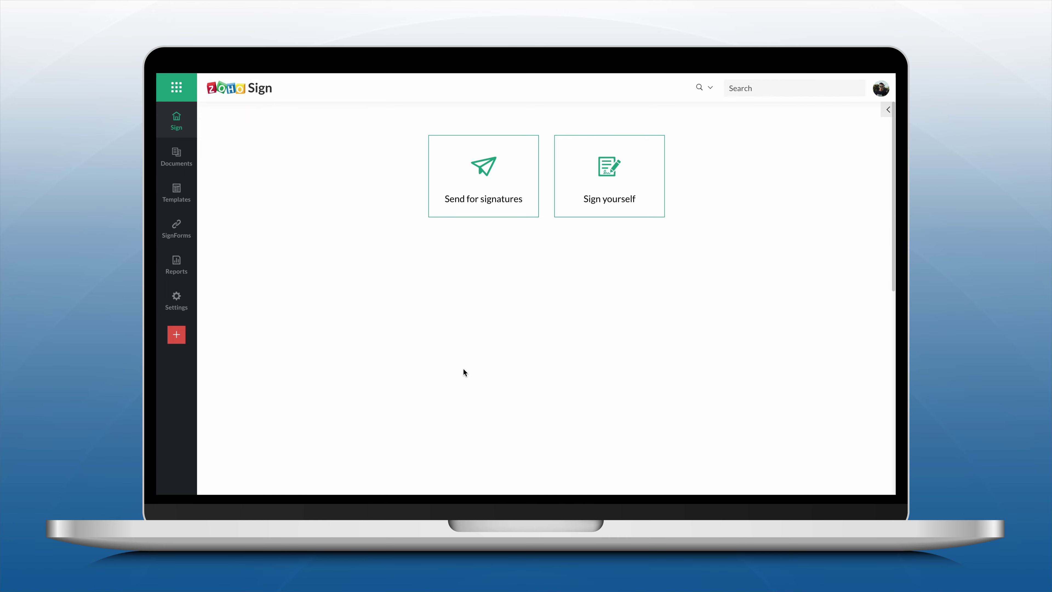
# - Tick Email + SMS as the document-link delivery mode in Sending options and save
pyautogui.moveTo(176, 301)
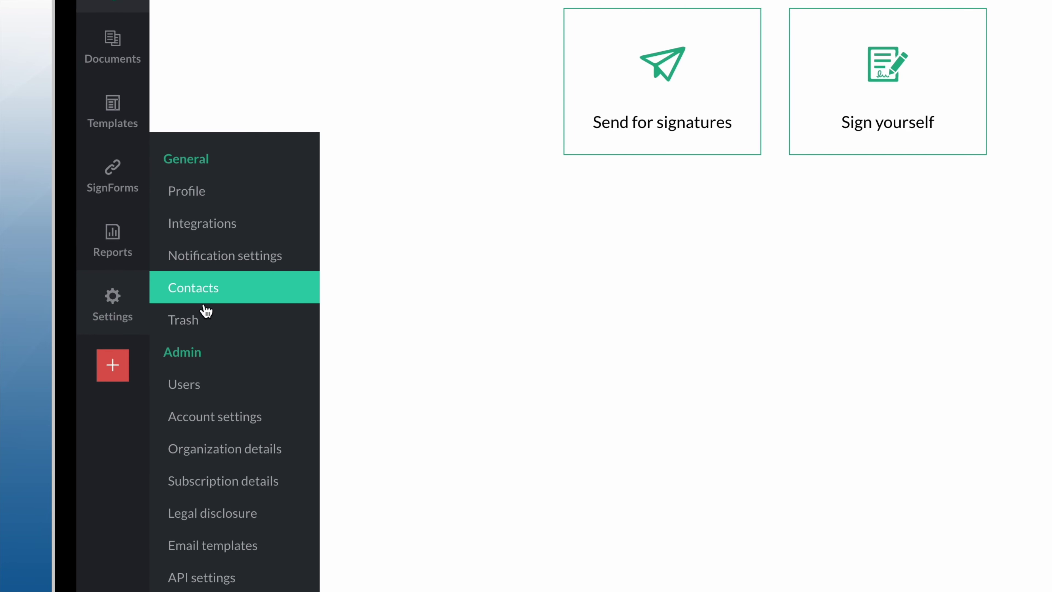
pyautogui.click(223, 415)
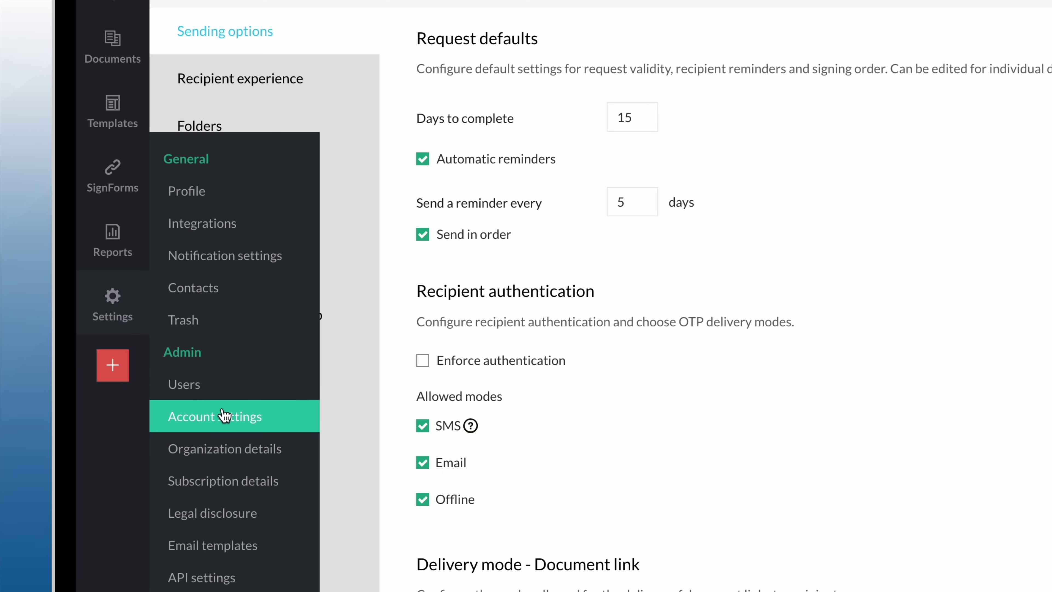
pyautogui.scroll(-3, 593, 395)
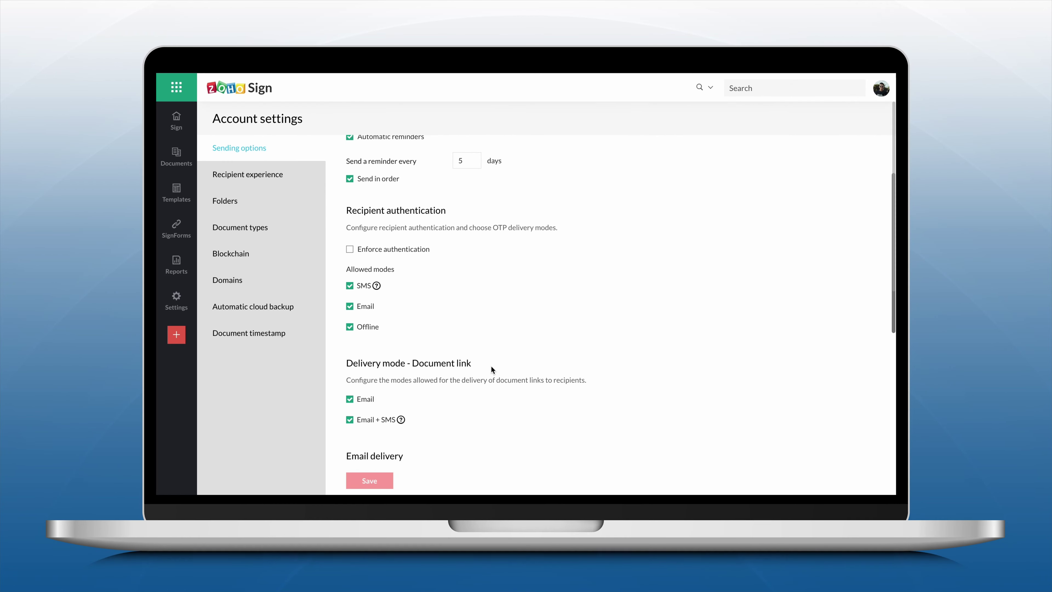
pyautogui.scroll(-1, 492, 370)
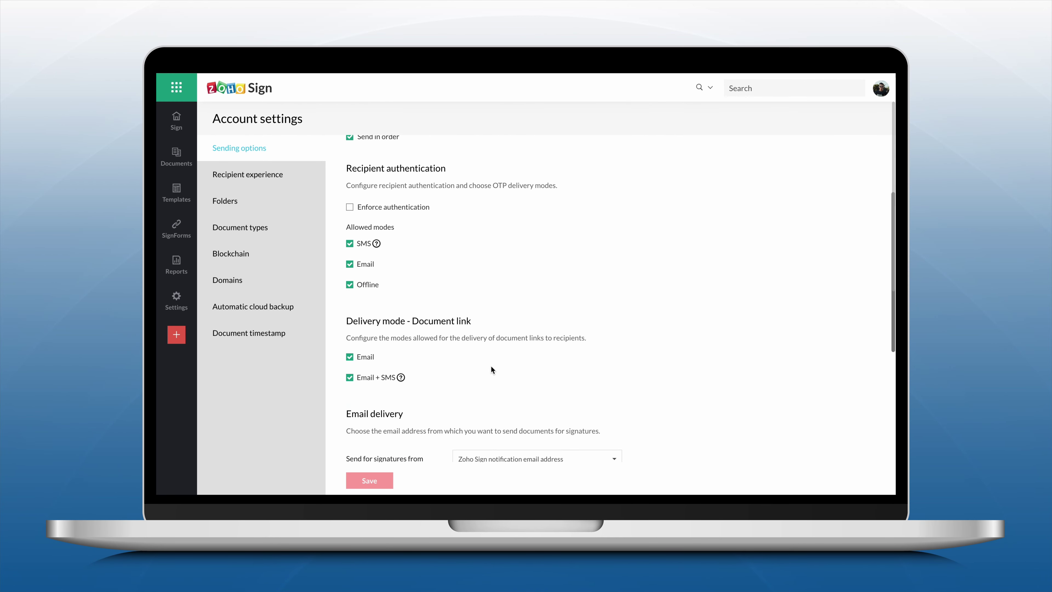
pyautogui.click(349, 378)
pyautogui.click(350, 378)
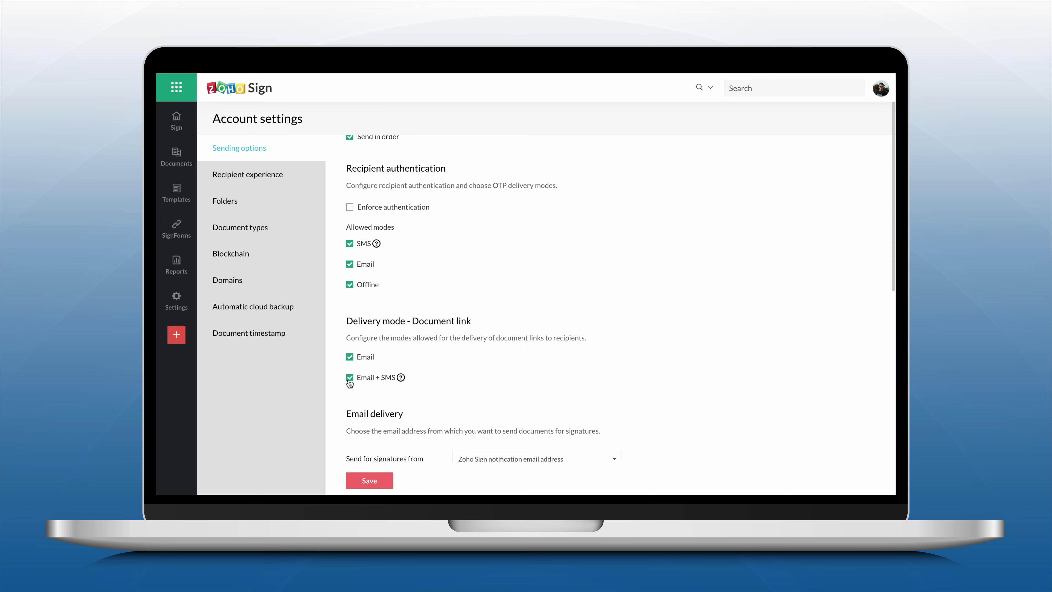
pyautogui.click(364, 482)
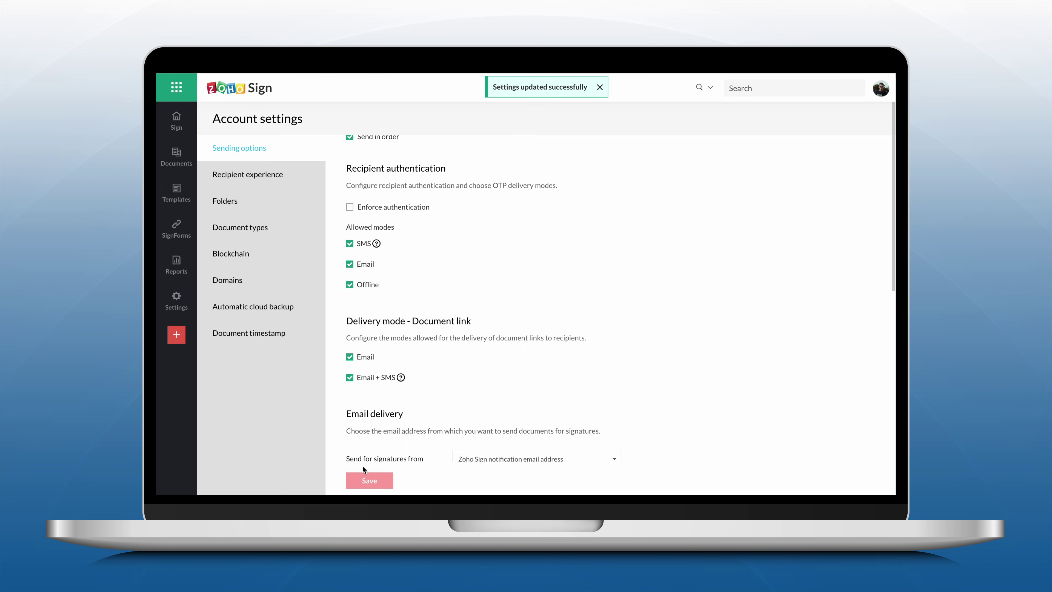
# - Start a signature request with Sample Partnership Agreement.pdf imported from cloud storage
pyautogui.click(176, 121)
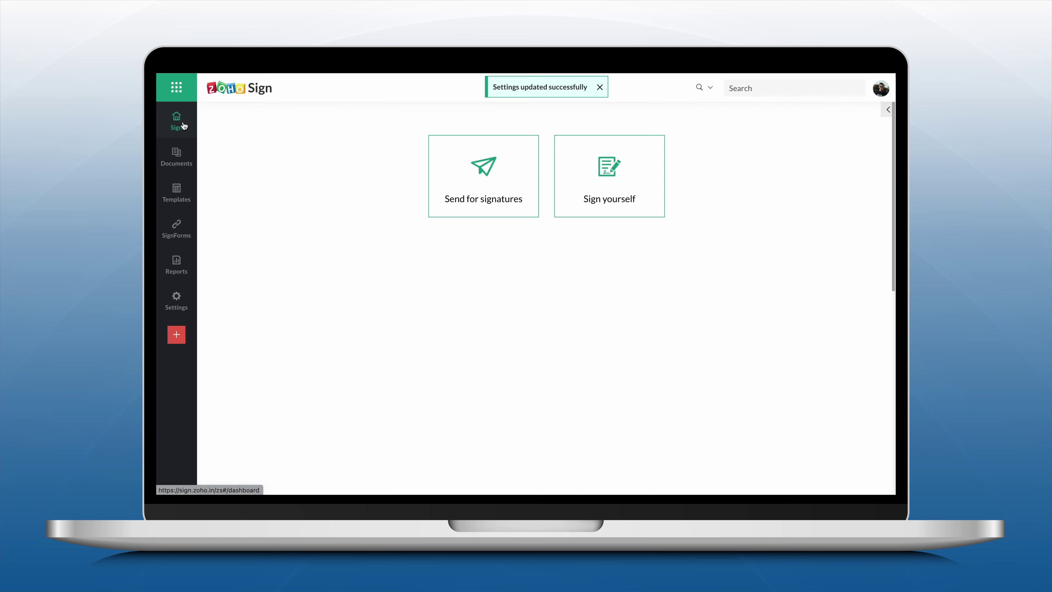
pyautogui.click(484, 164)
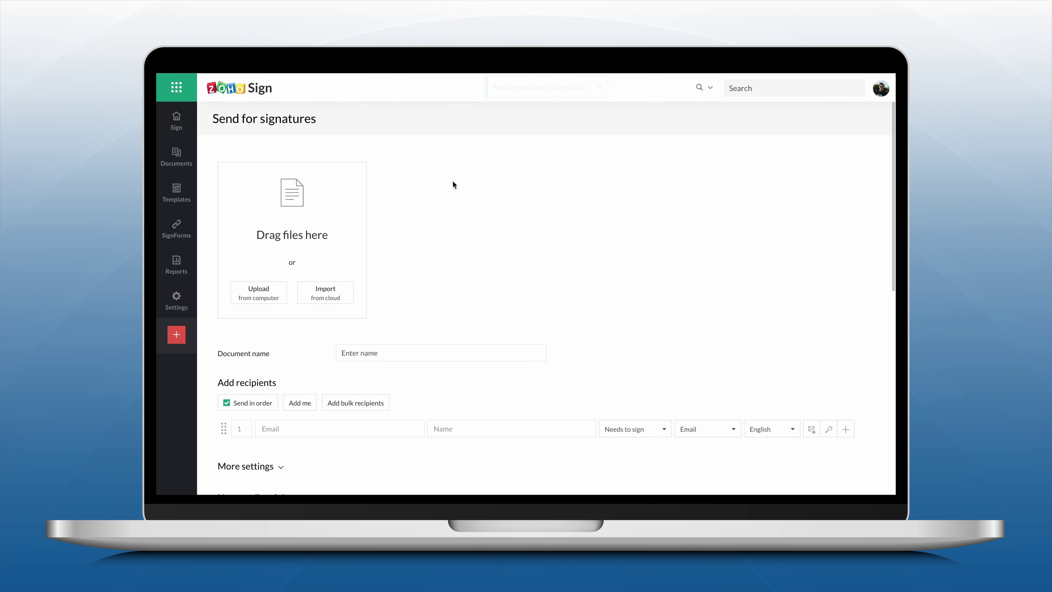
pyautogui.click(346, 291)
pyautogui.click(422, 264)
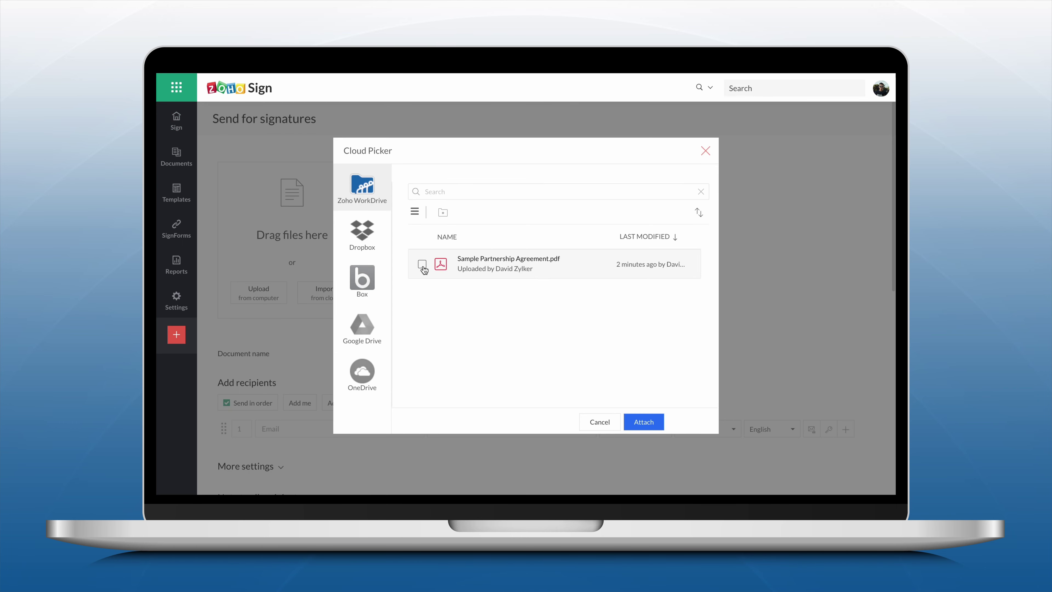
pyautogui.click(643, 421)
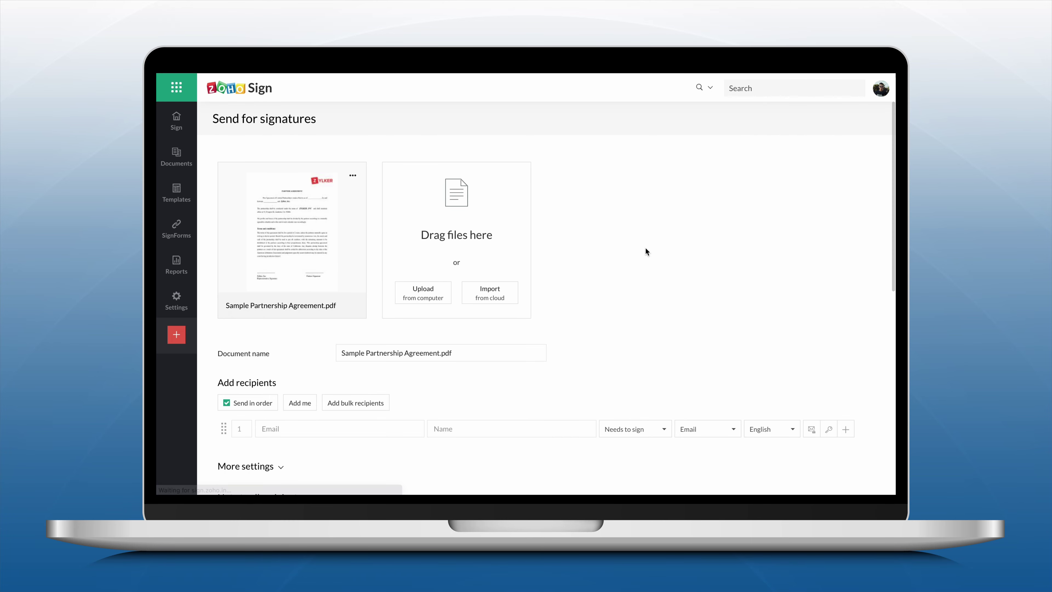
# - Add the recipient's email and full name, set to Email + SMS delivery with India (+91) code
pyautogui.scroll(-3, 611, 281)
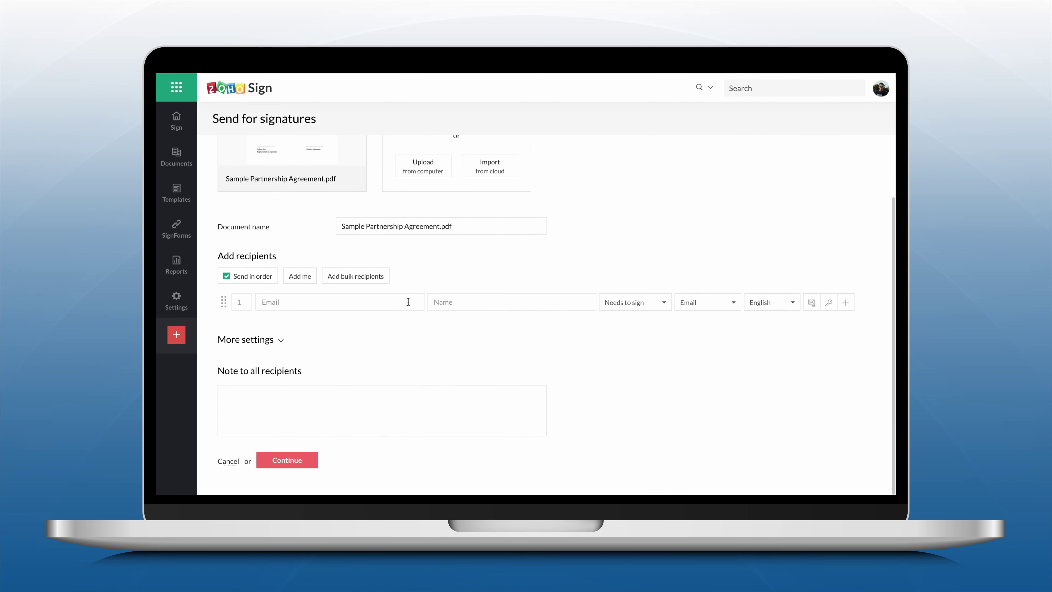
pyautogui.click(408, 303)
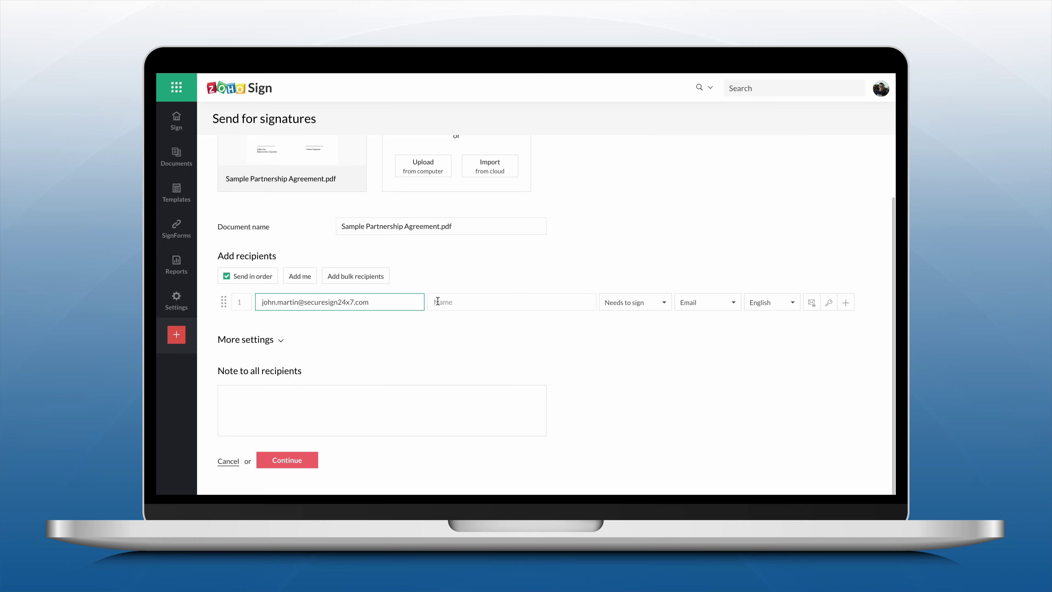
pyautogui.click(484, 300)
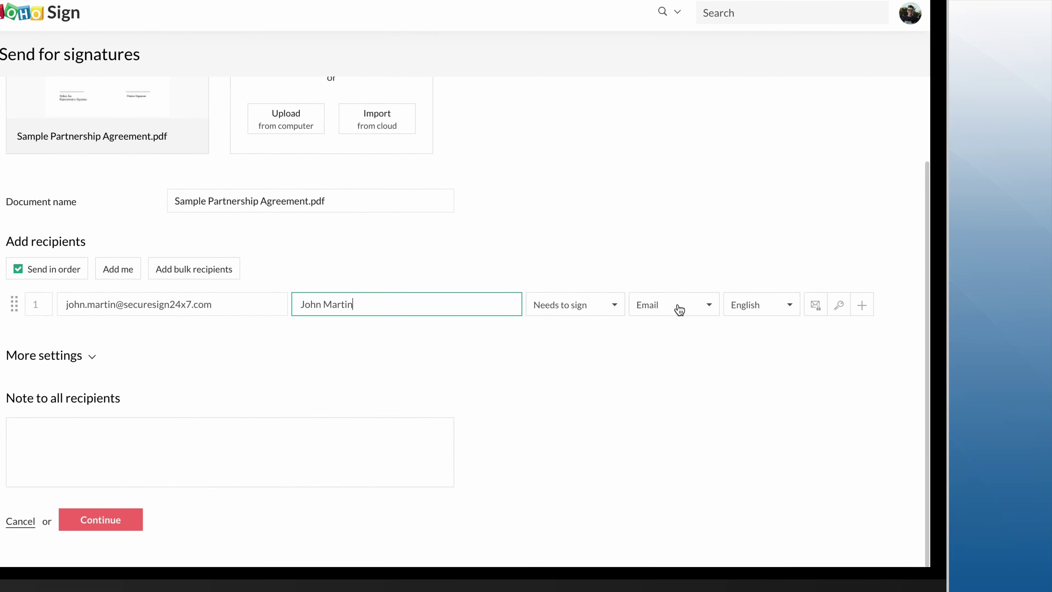
pyautogui.click(712, 306)
pyautogui.click(663, 391)
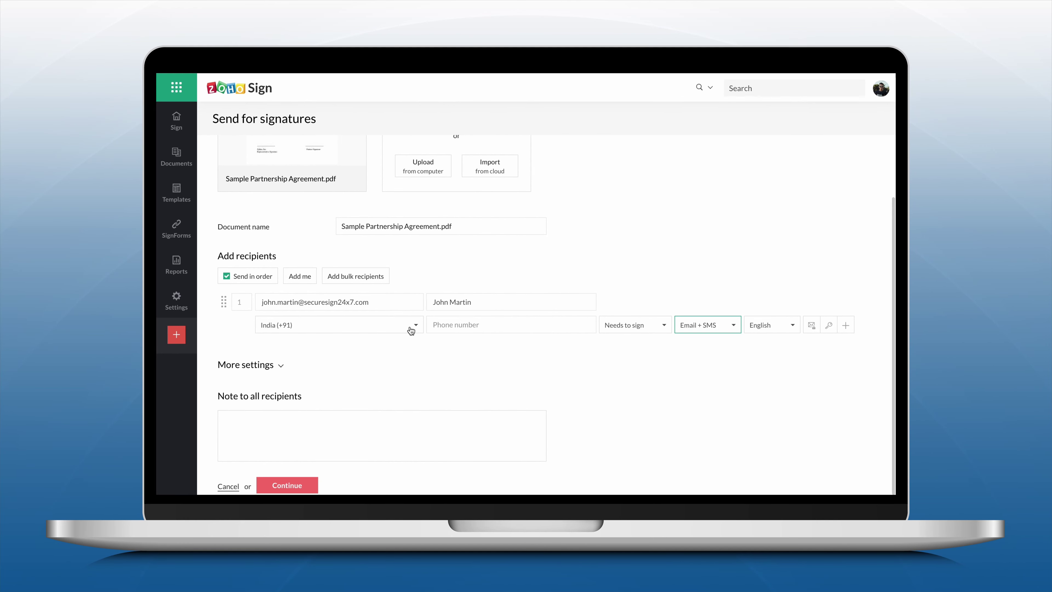
pyautogui.click(164, 353)
pyautogui.scroll(-4, 399, 373)
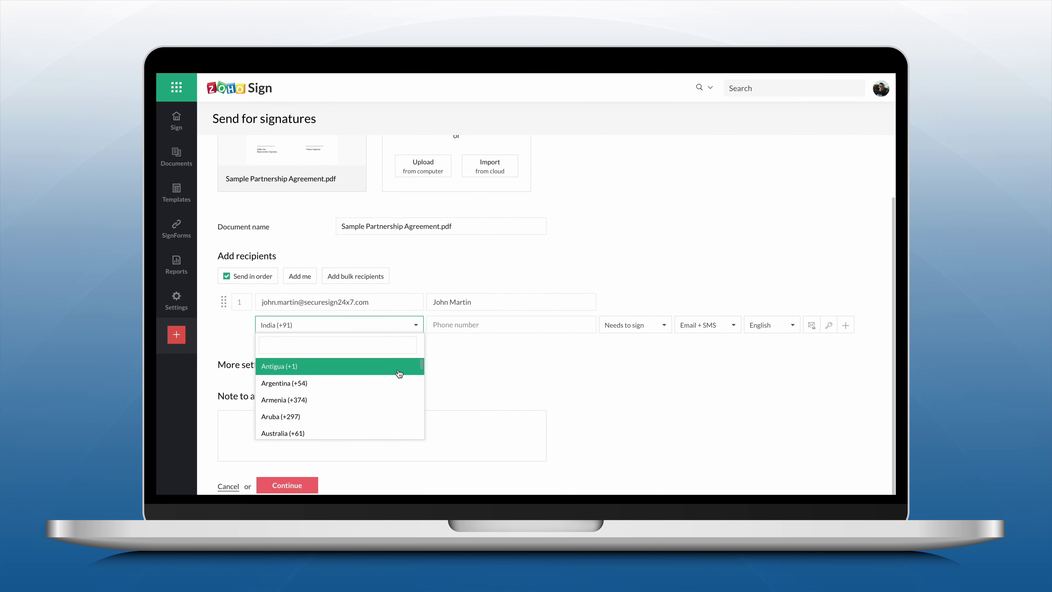
pyautogui.scroll(3, 399, 374)
pyautogui.click(462, 327)
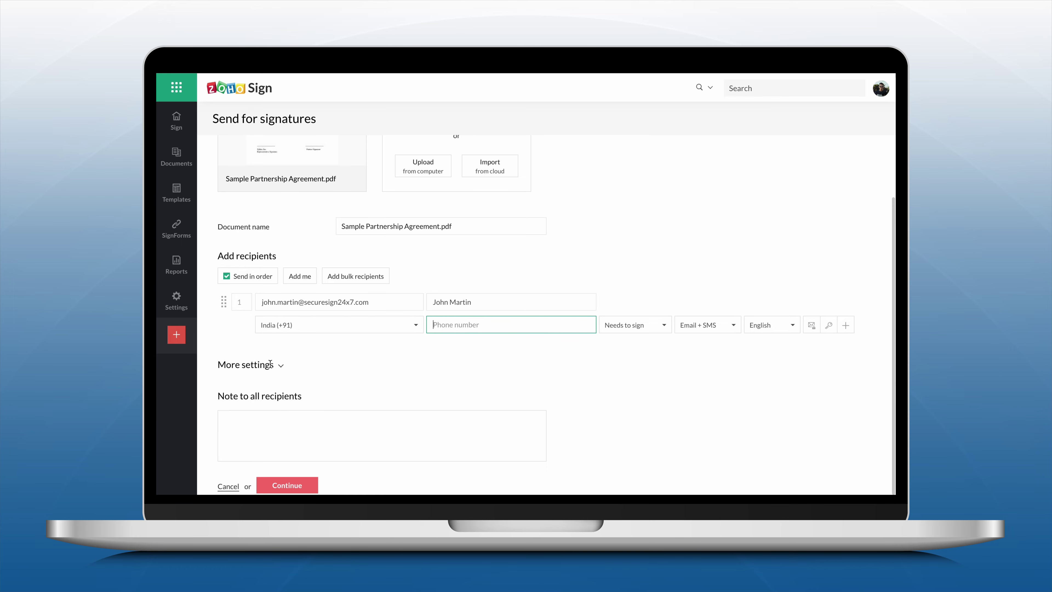
pyautogui.click(282, 366)
# - Scroll through More settings, with reminders every 5 days, while sending the request
pyautogui.scroll(-3, 574, 367)
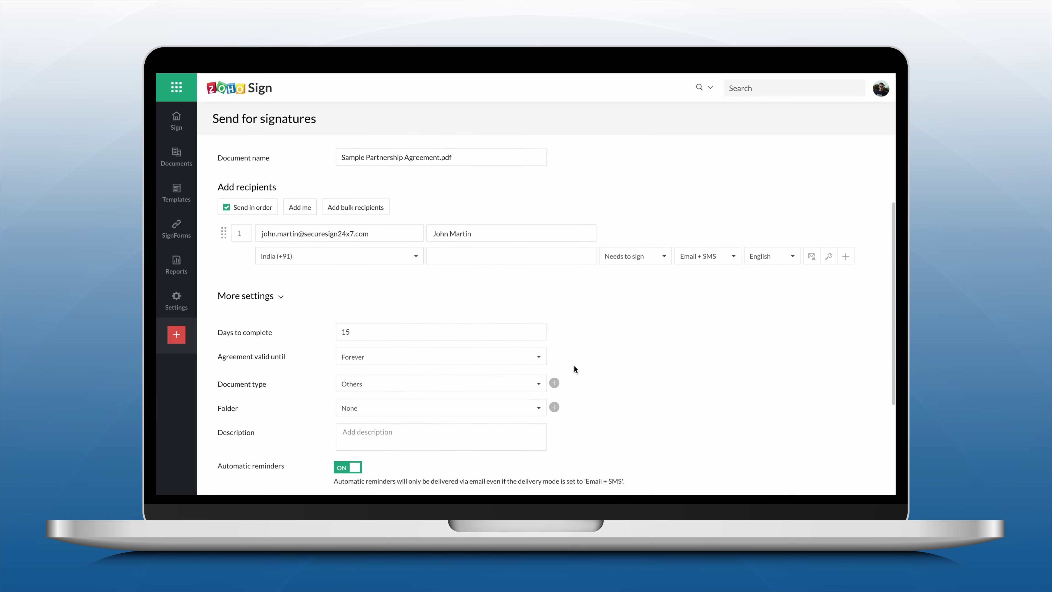
pyautogui.scroll(-2, 574, 370)
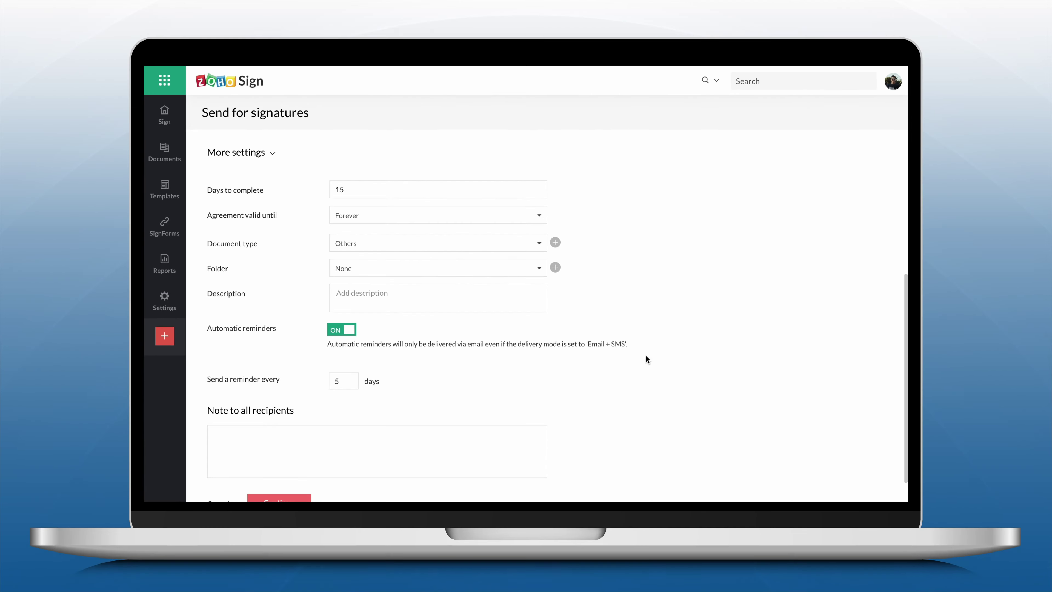
pyautogui.scroll(-2, 642, 354)
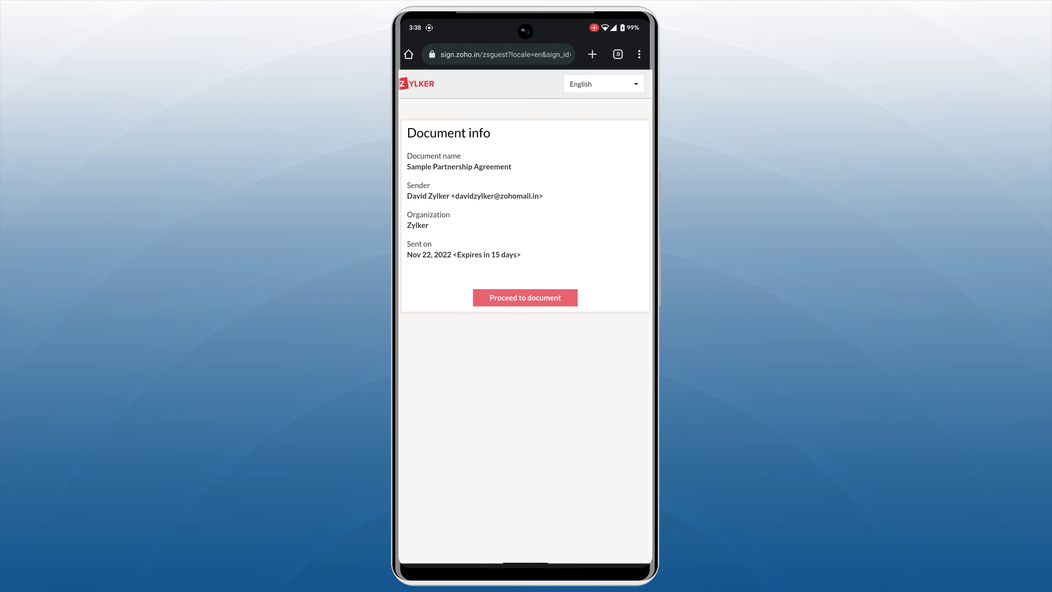
# - Accept the electronic records disclosure and enter the signer's full name in the partner-name field
pyautogui.click(525, 297)
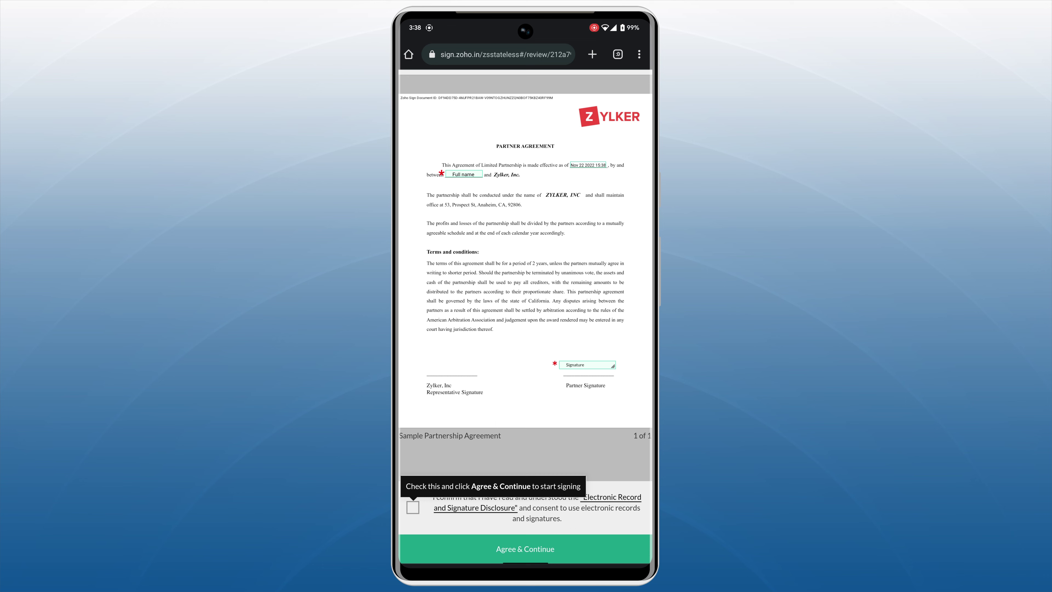
pyautogui.click(413, 507)
pyautogui.click(525, 549)
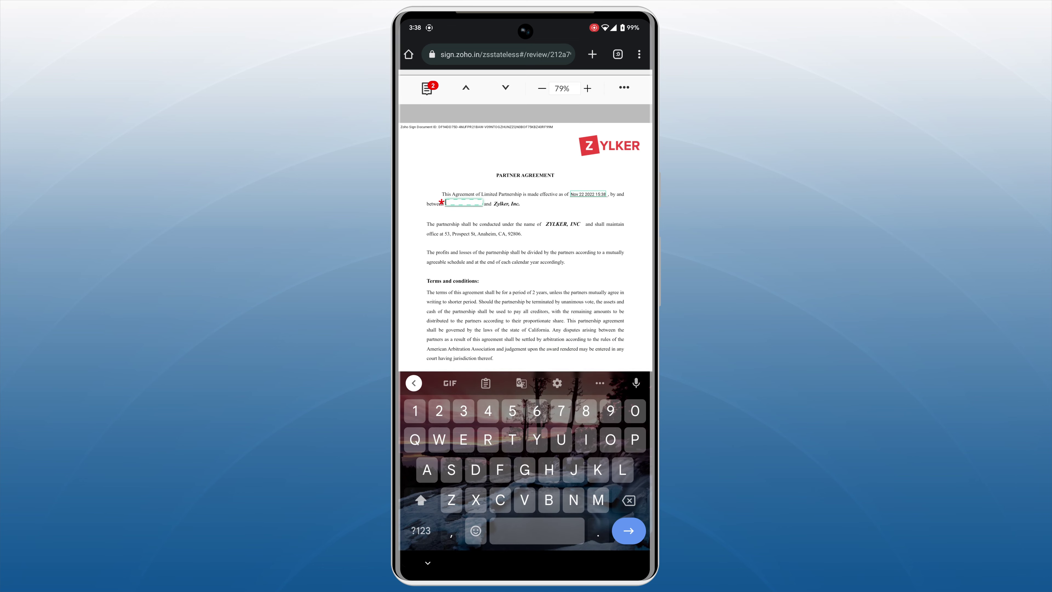
pyautogui.write('Da')
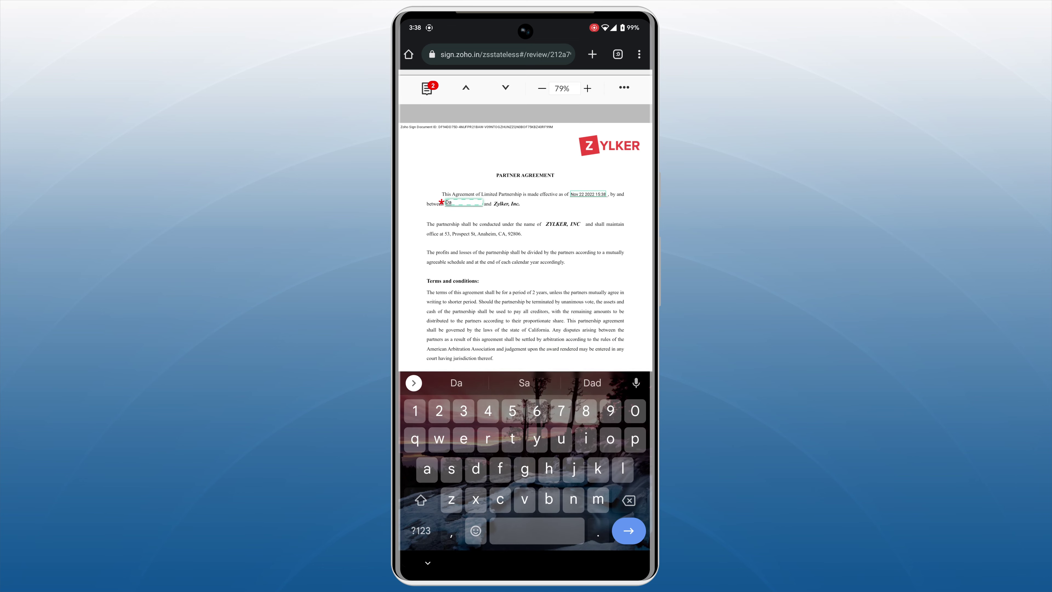
pyautogui.write('vid')
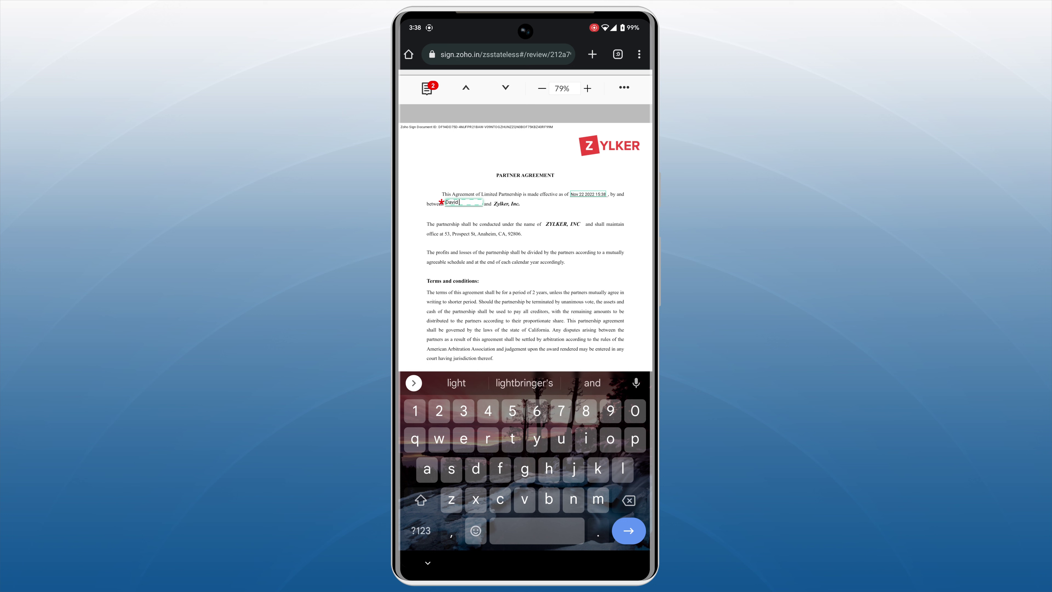
pyautogui.click(420, 500)
pyautogui.write('Z')
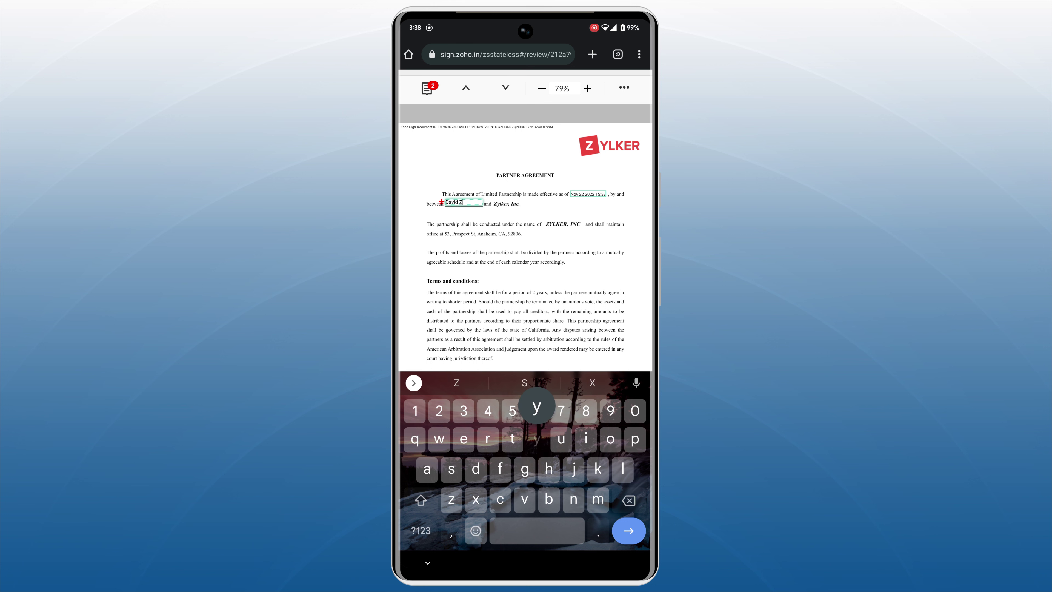
pyautogui.write('ylker')
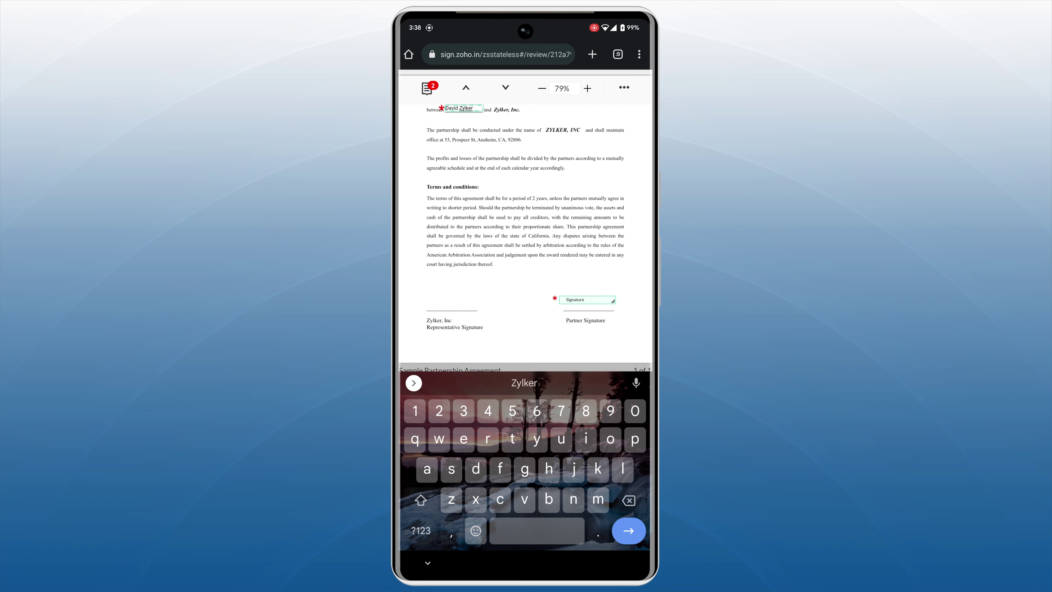
pyautogui.press('Return')
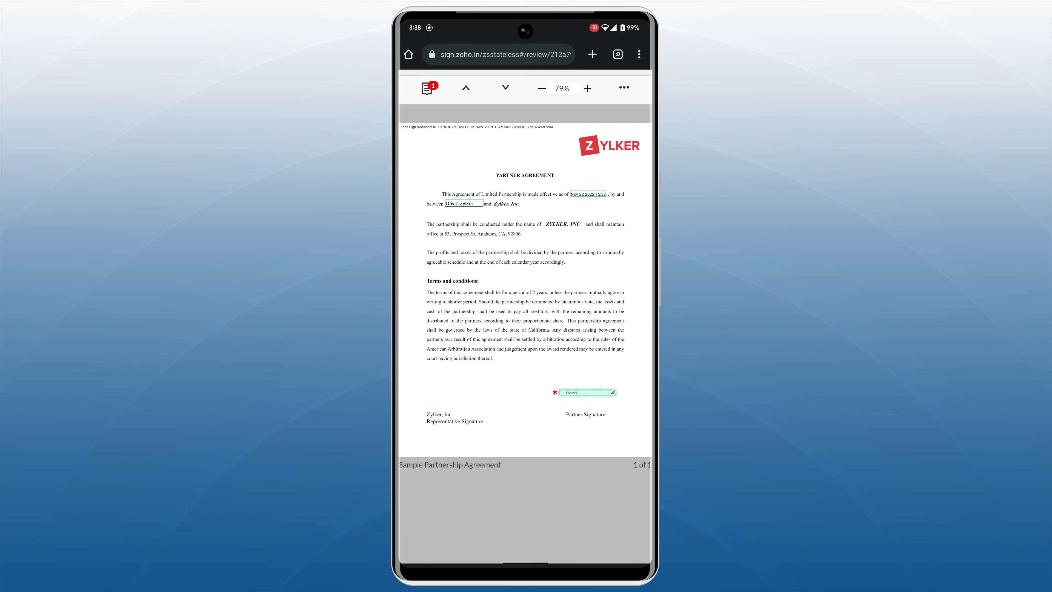
# - Adopt the signer's typed name in the third handwriting style as Partner Signature and finish via Zoho Sign
pyautogui.click(588, 392)
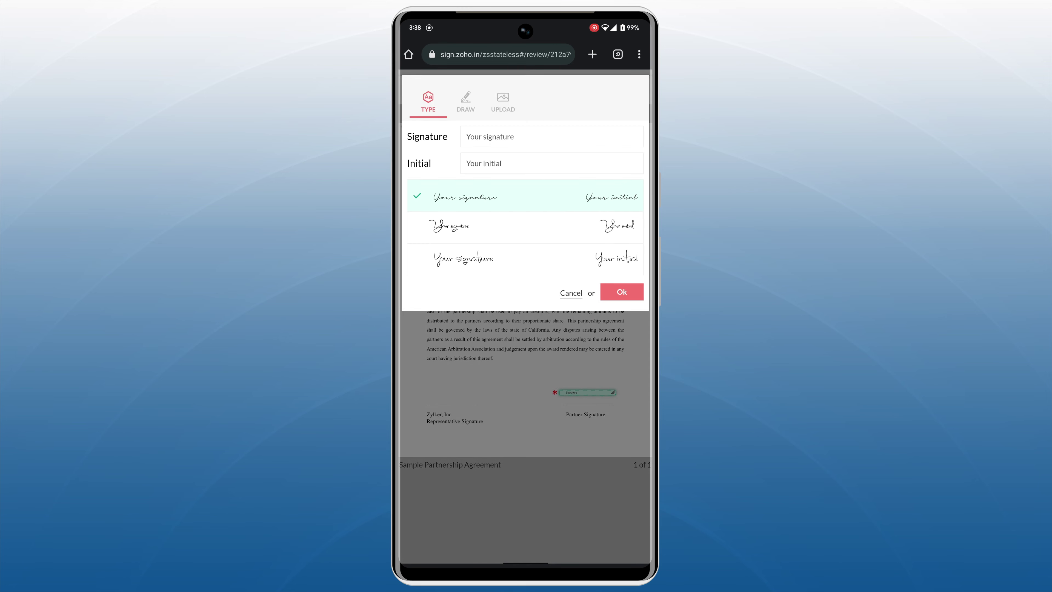
pyautogui.click(552, 136)
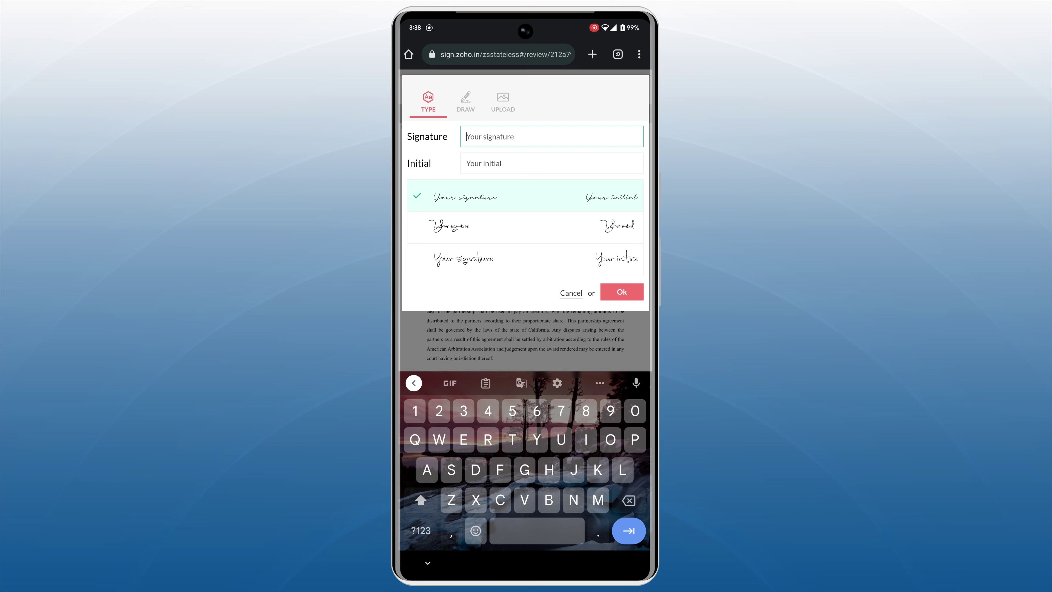
pyautogui.write('Davi')
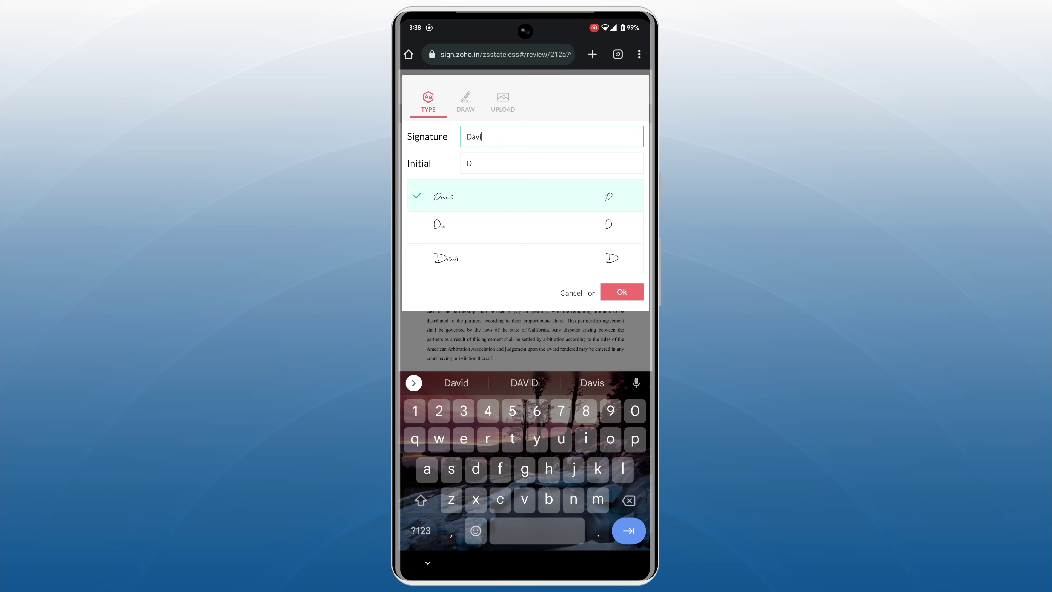
pyautogui.write('d Zylke')
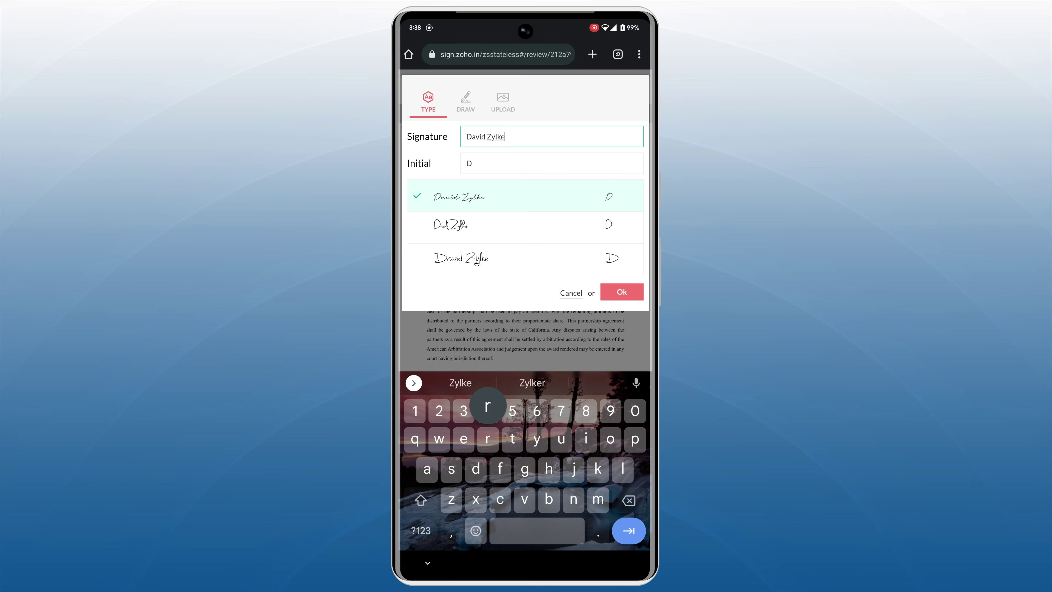
pyautogui.write('r')
pyautogui.click(498, 259)
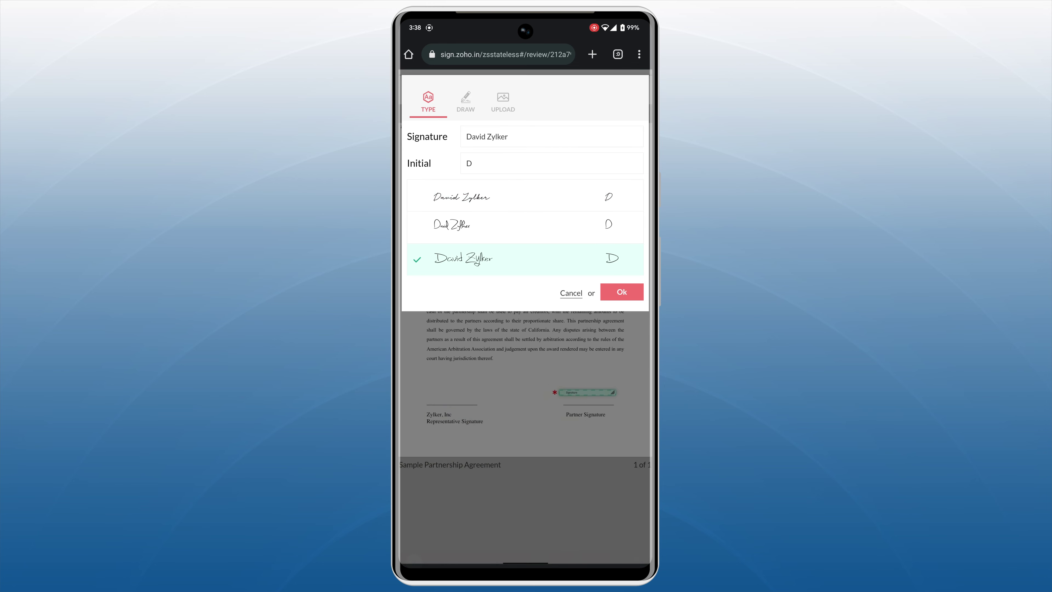
pyautogui.click(622, 292)
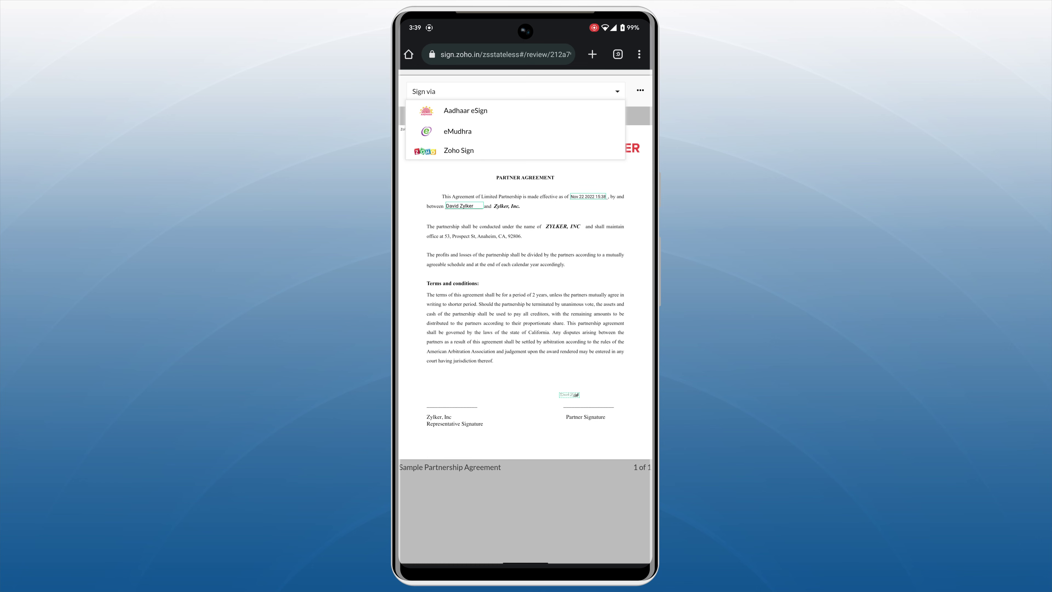
pyautogui.click(459, 150)
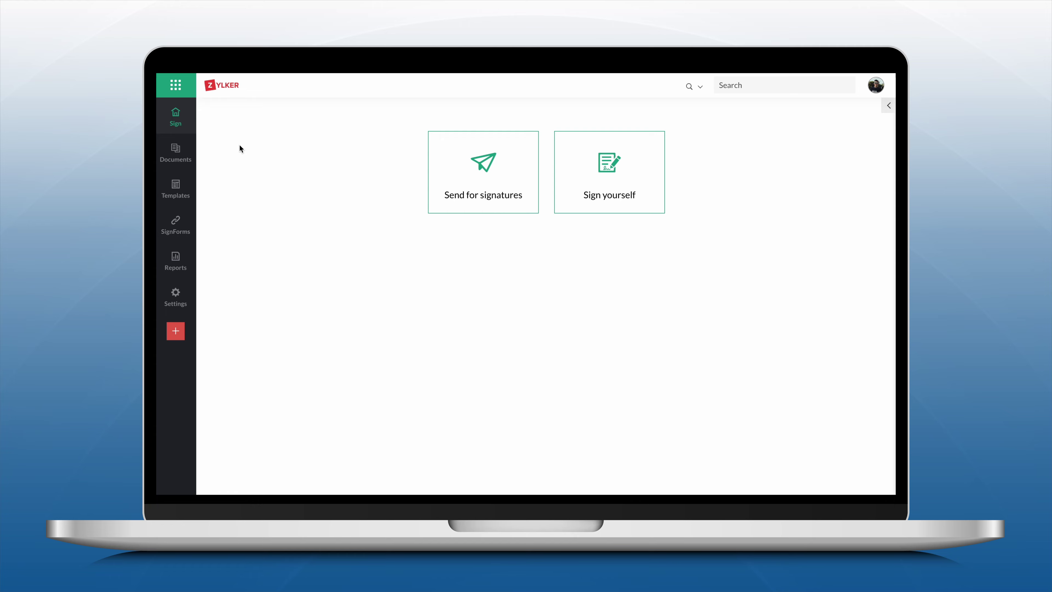
# - Open Sample Partnership Agreement's details from the Completed documents list
pyautogui.moveTo(178, 151)
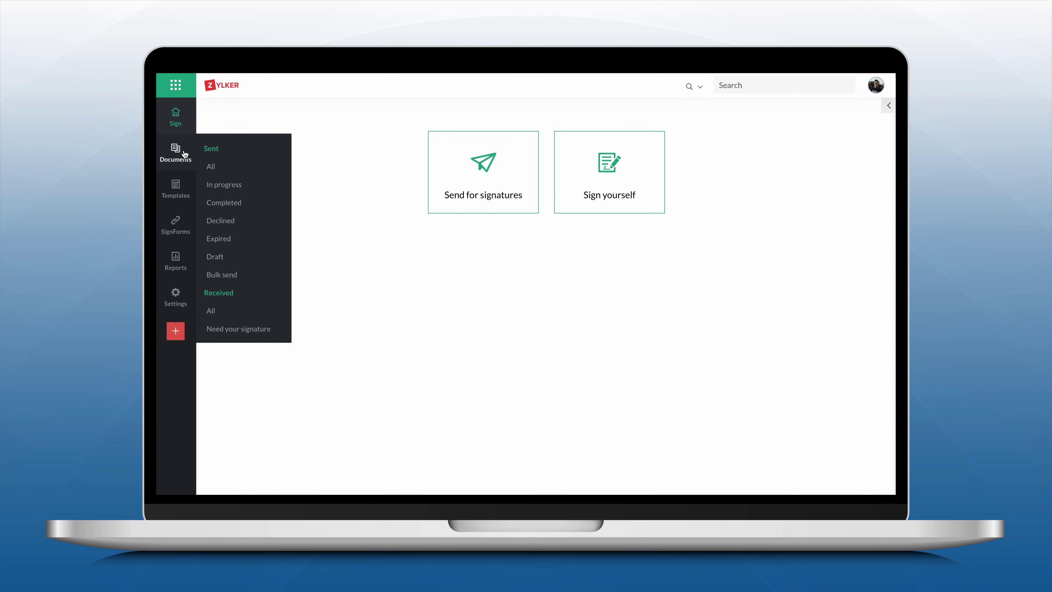
pyautogui.click(242, 202)
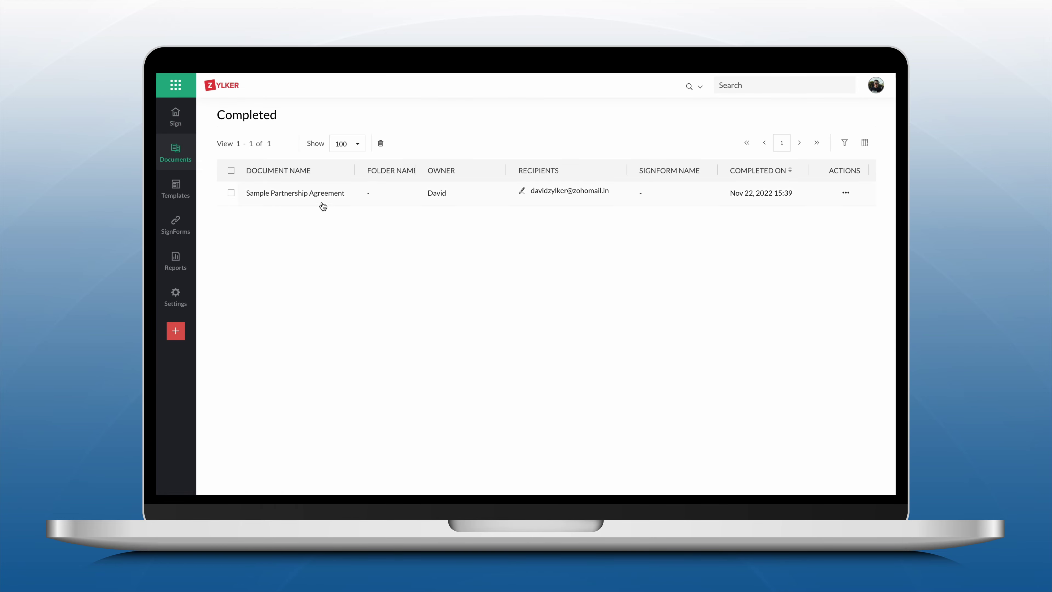
pyautogui.click(317, 196)
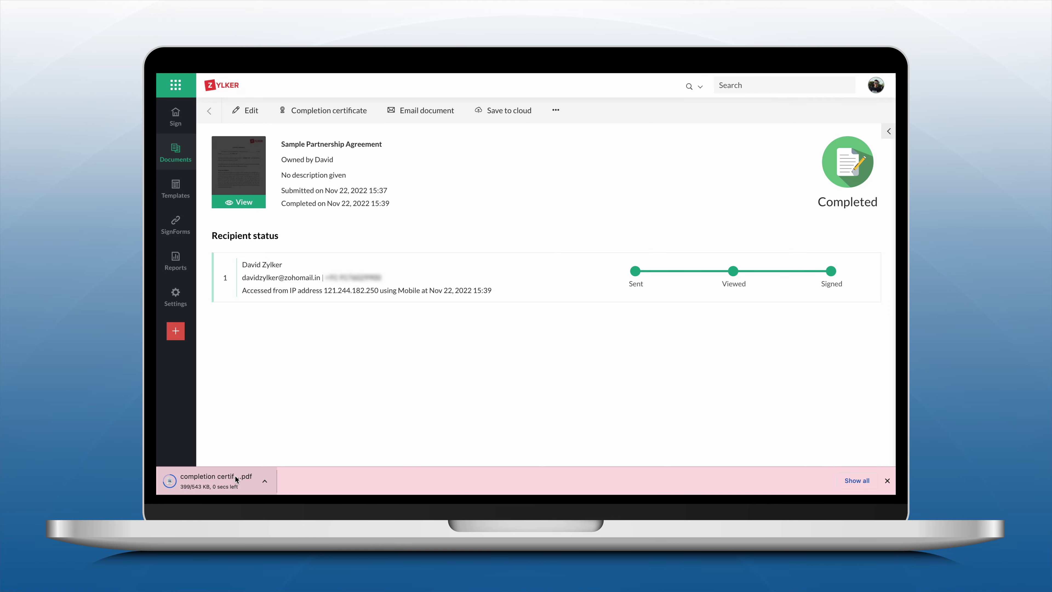
# - Open the downloaded completion certificate PDF and scroll to its Recipients section
pyautogui.click(236, 477)
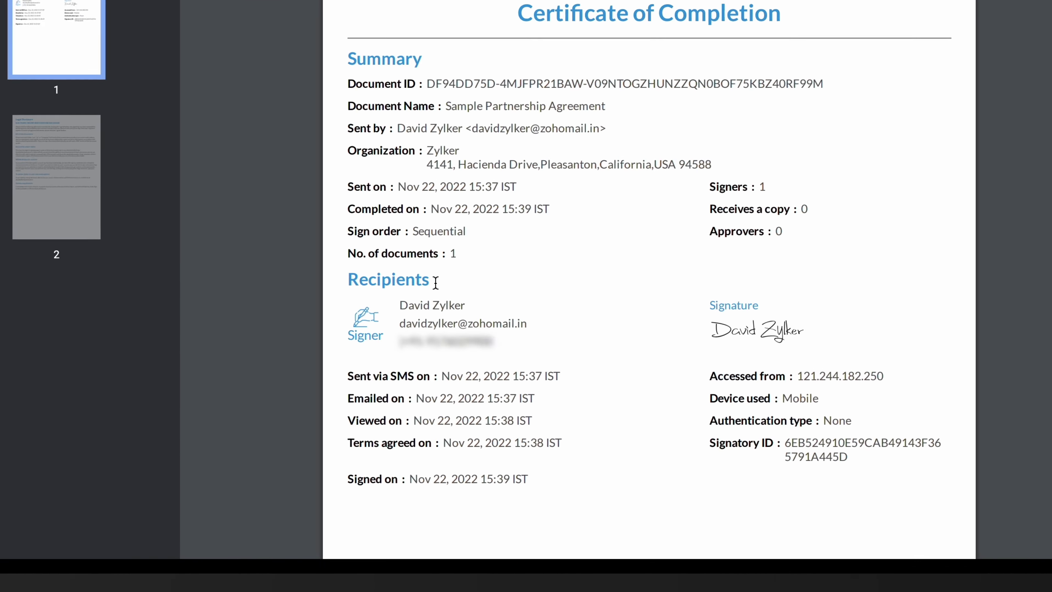
pyautogui.scroll(-4, 419, 243)
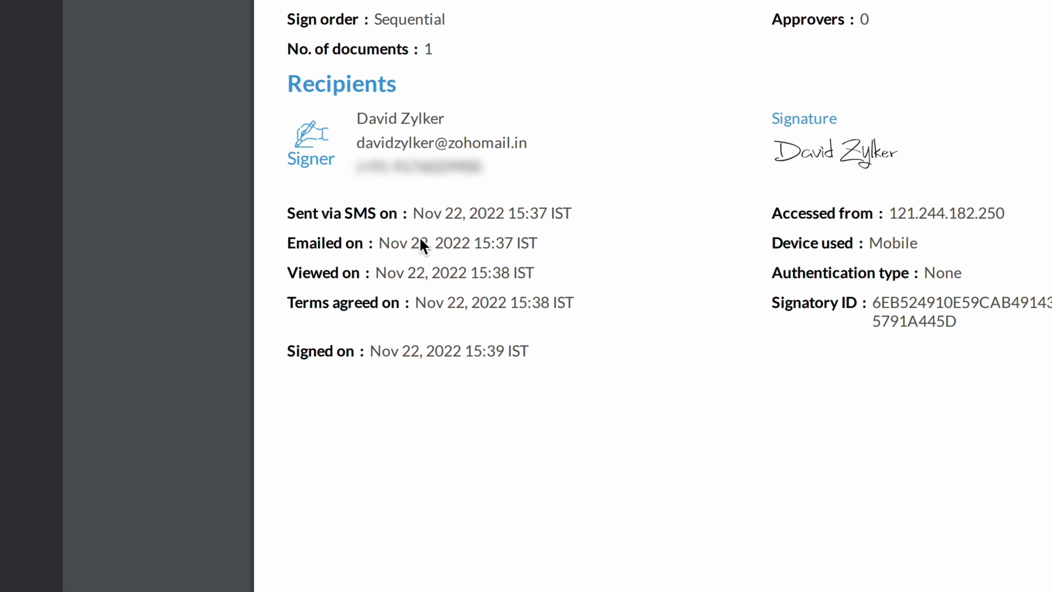